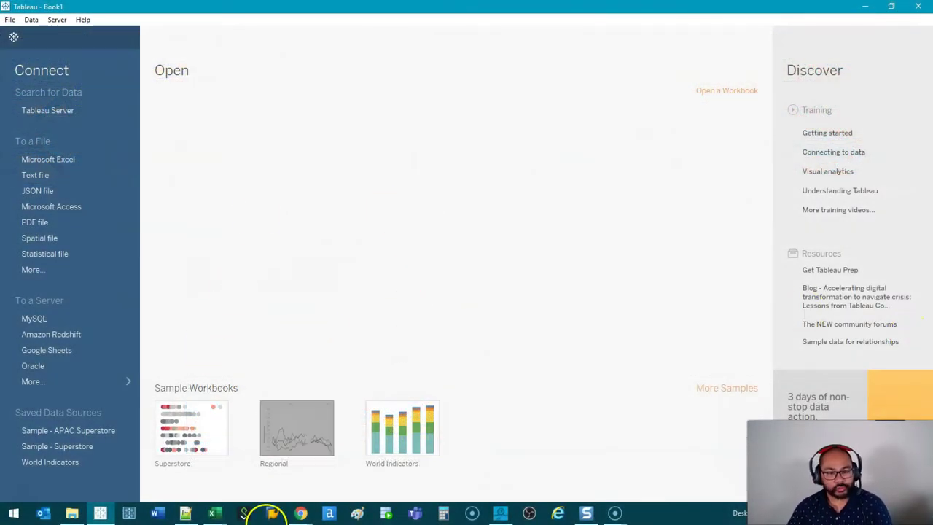
Step: Open the Superstore sample workbook from the Sample Workbooks on the start page
left_click(187, 436)
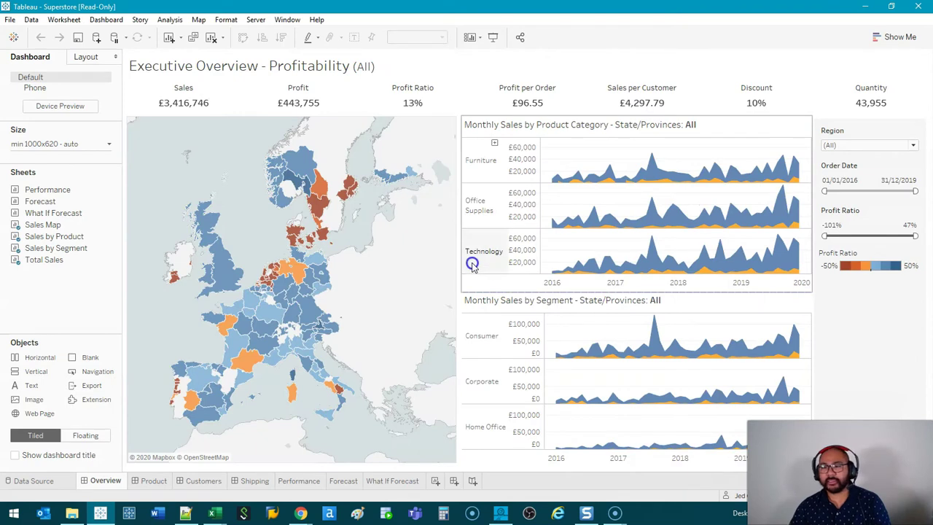
Step: Add blank Sheet 17 using the Sample - Superstore data source and widen the Data pane
left_click(437, 480)
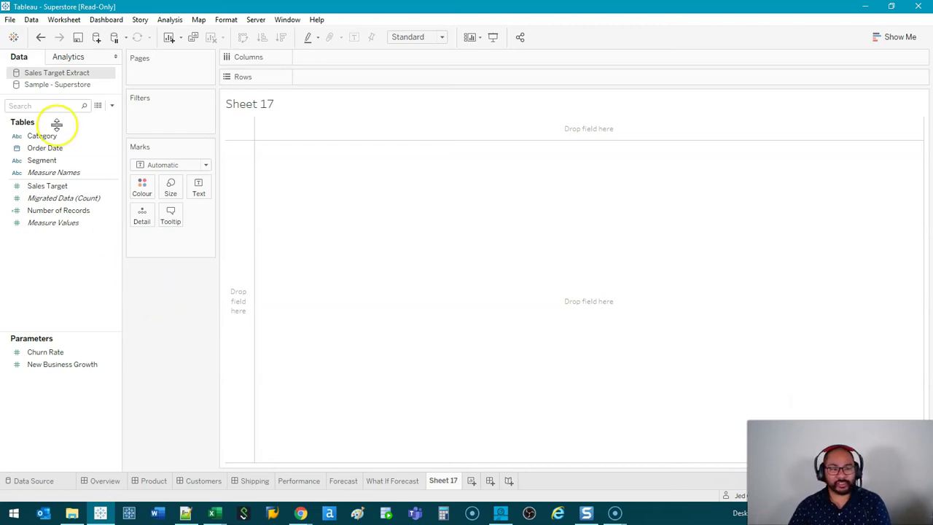
left_click(63, 84)
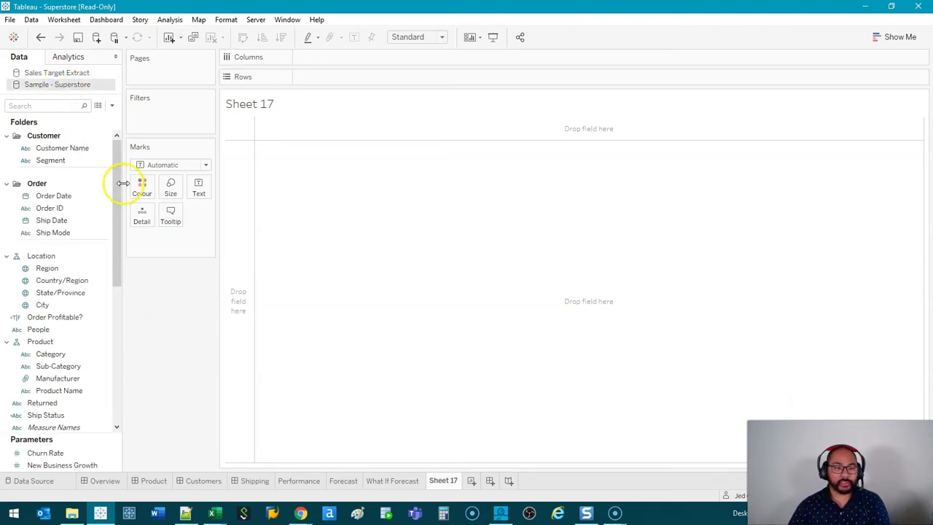
left_click_drag(123, 182, 135, 183)
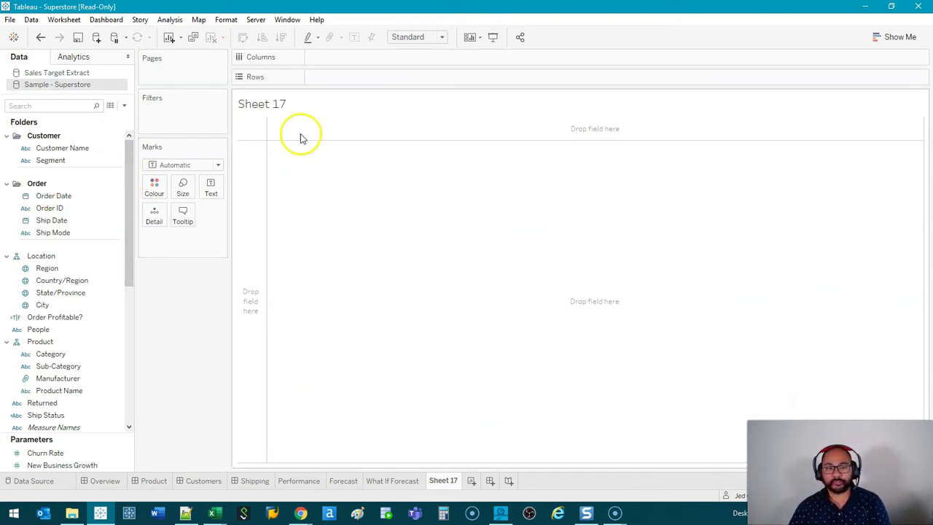
Step: Chart SUM(Profit) by continuous Quarter of Order Date with the Bar mark type
left_click(46, 197)
left_click_drag(60, 196, 325, 58)
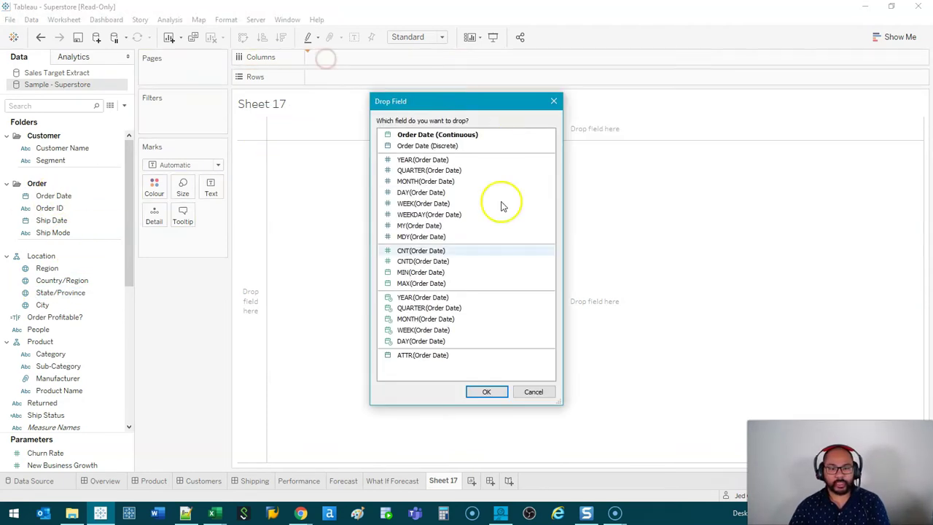
double_click(443, 308)
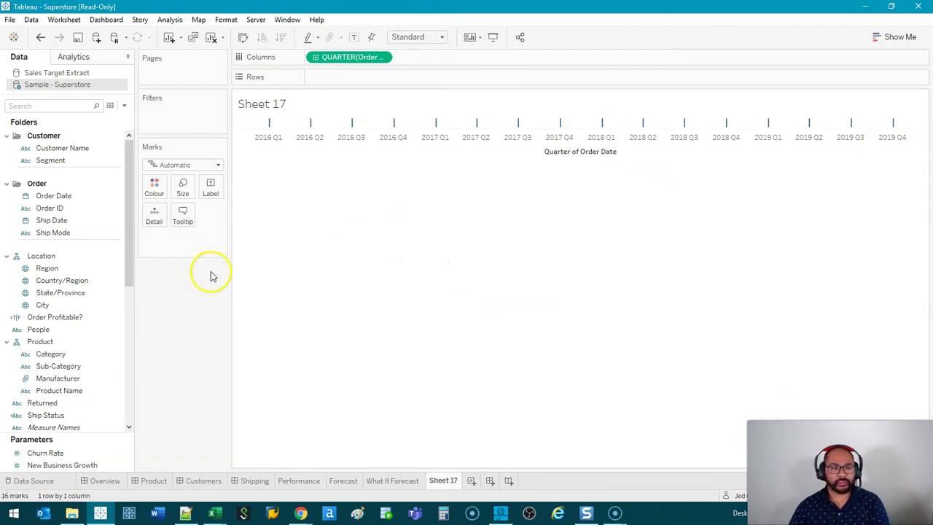
left_click_drag(129, 219, 127, 368)
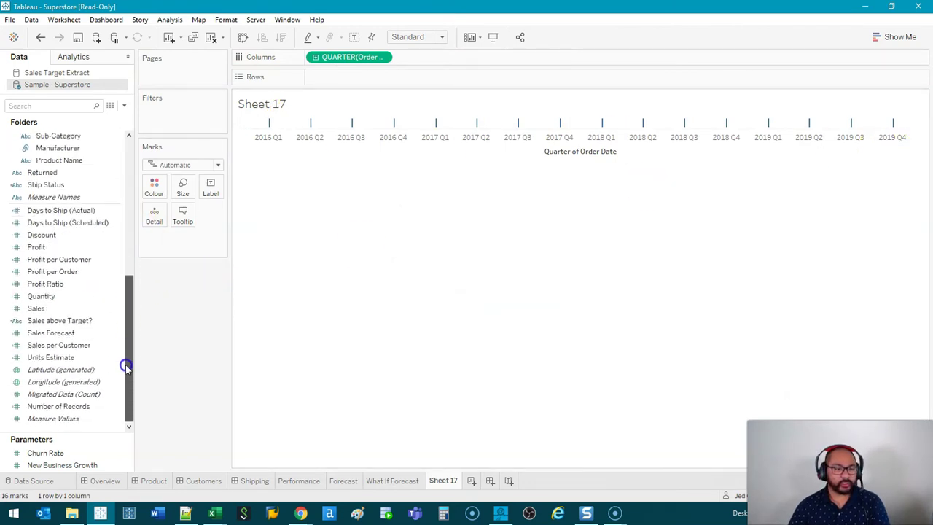
mouse_move(36, 247)
left_mouse_down()
mouse_move(54, 255)
mouse_move(50, 244)
mouse_move(344, 81)
left_mouse_up()
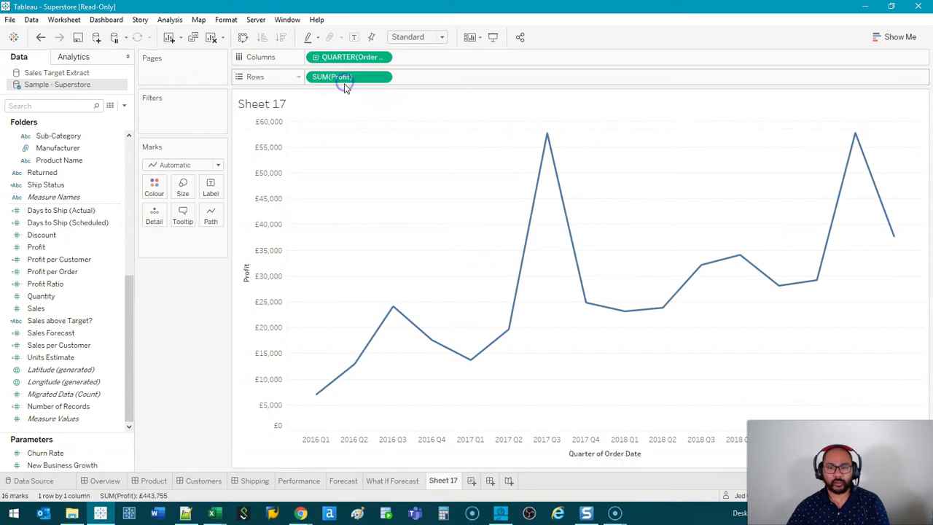
left_click(184, 166)
left_click(179, 186)
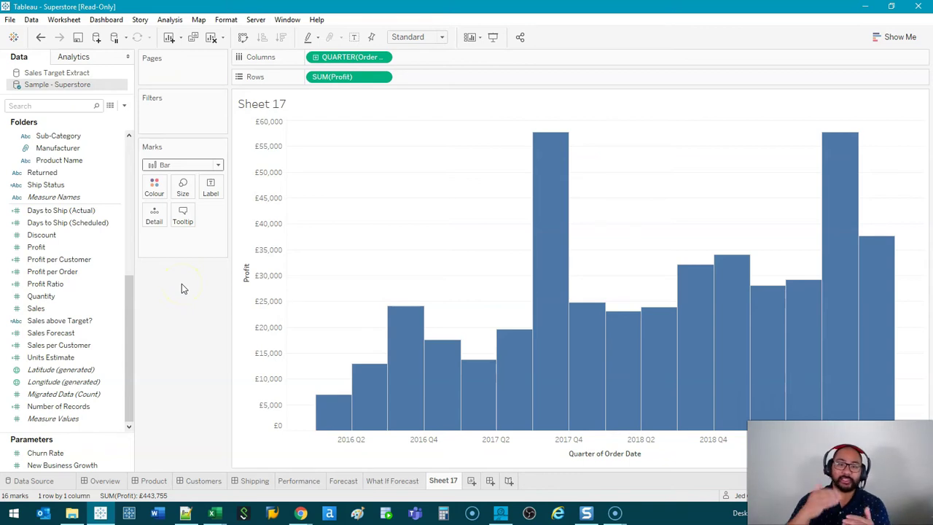
Step: Filter the chart to the Tables sub-category with Keep Only, then colour bars by SUM(Profit)
left_click(57, 137)
left_click_drag(57, 138, 312, 78)
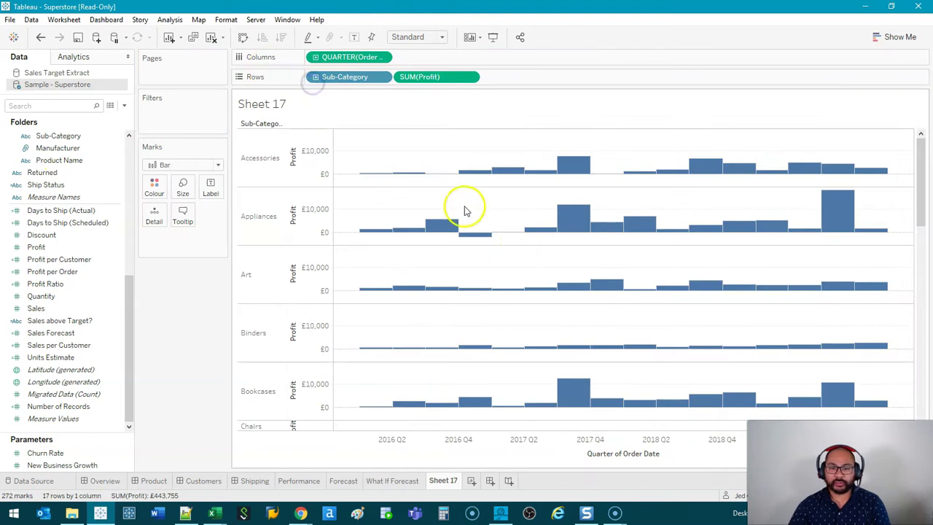
left_click_drag(303, 187, 308, 244)
scroll(422, 256, "down", 3)
scroll(426, 257, "down", 12)
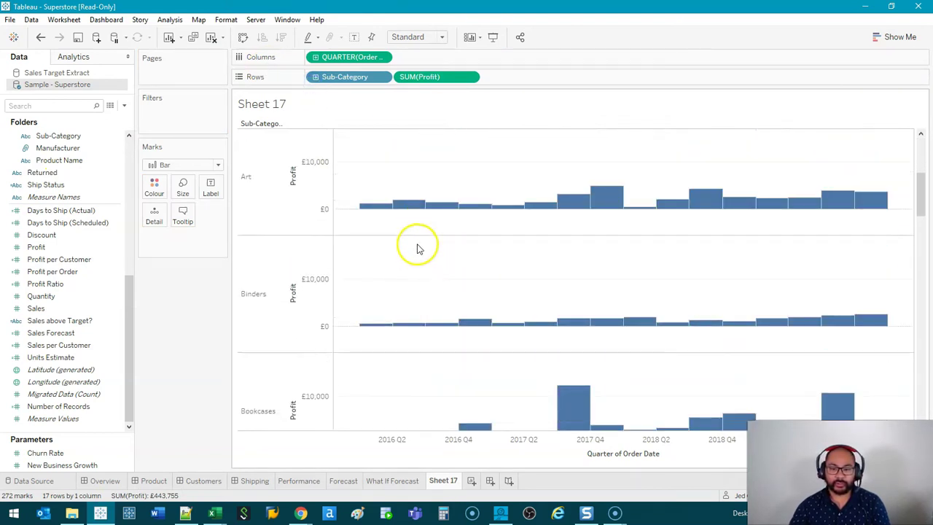
scroll(433, 286, "down", 10)
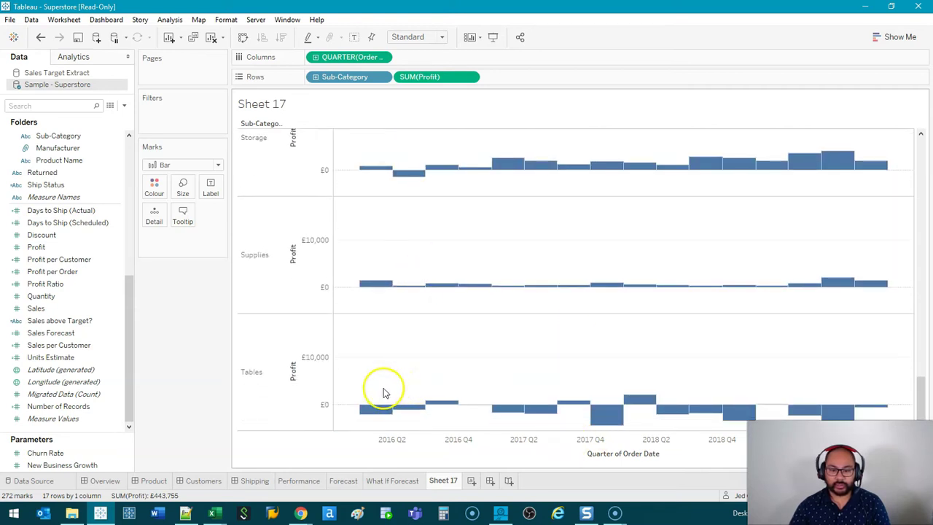
left_click(247, 375)
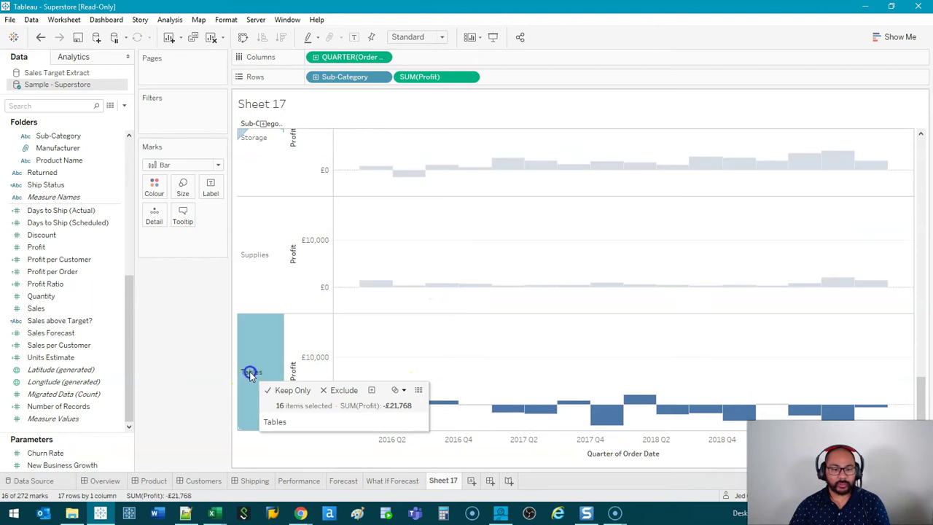
left_click(286, 389)
left_click_drag(360, 82, 185, 298)
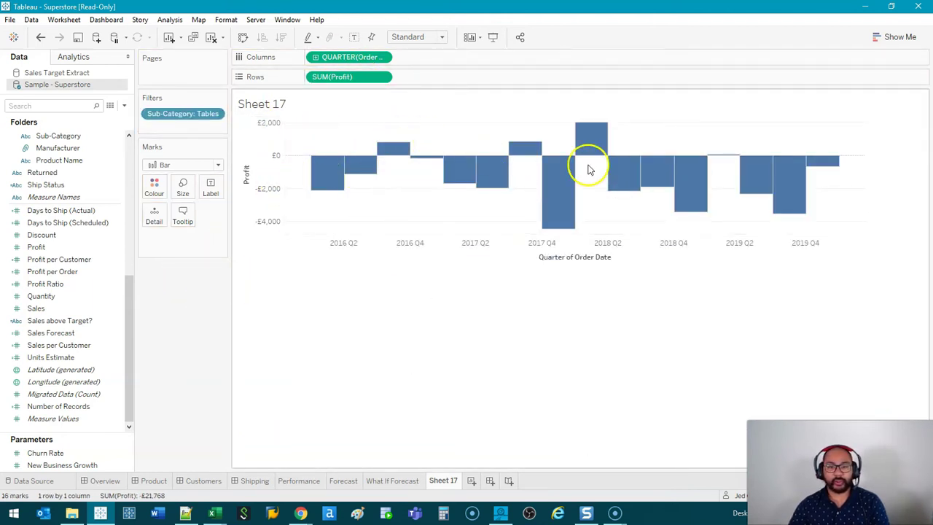
left_click_drag(349, 77, 154, 188)
Step: Turn on Stepped Colour with 2 steps for the profit colour legend
double_click(879, 123)
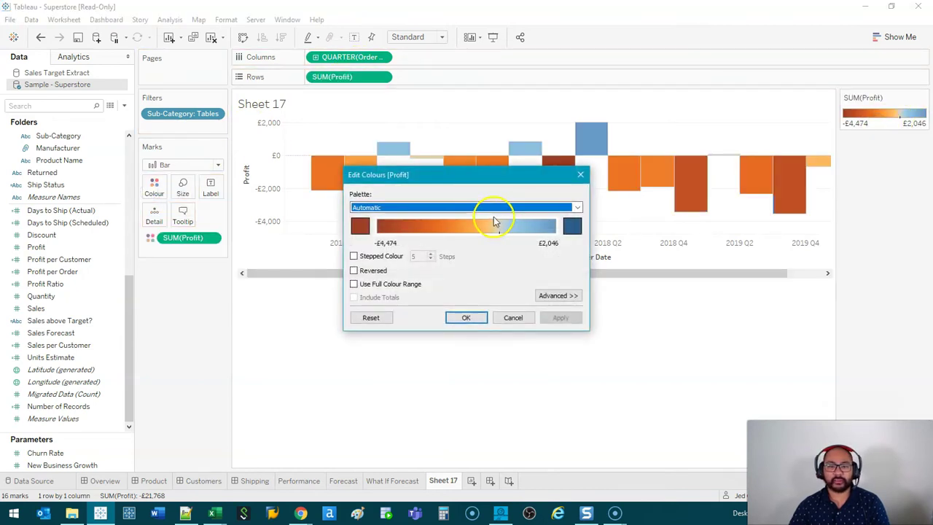
left_click(394, 257)
left_click(431, 260)
left_click(431, 259)
left_click(431, 260)
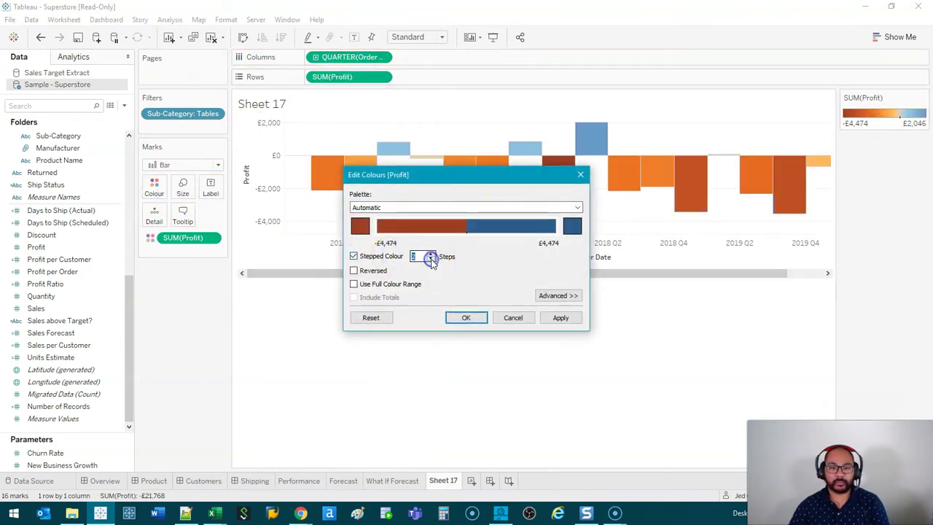
Step: Set end colours to orange #ffaa00 for losses and green #00aa00 for gains, and apply
left_click(360, 226)
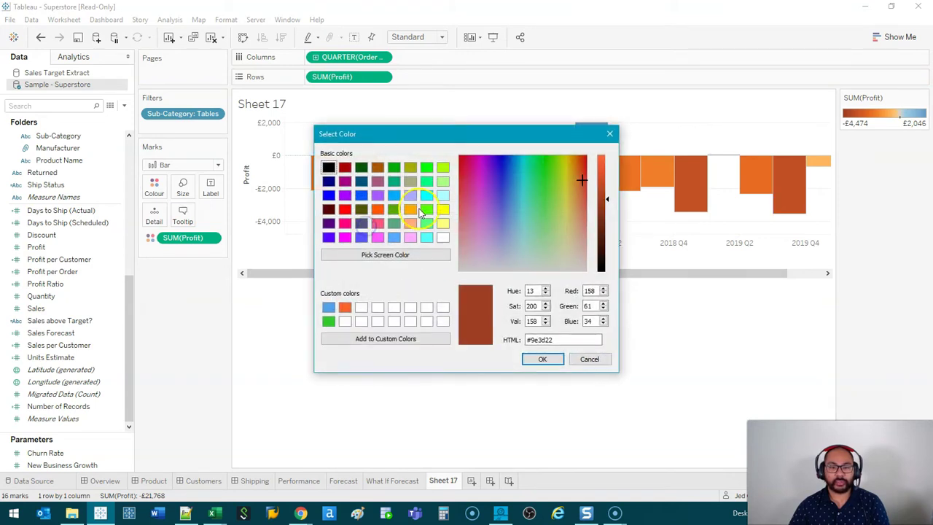
left_click(410, 209)
left_click(541, 359)
left_click(571, 227)
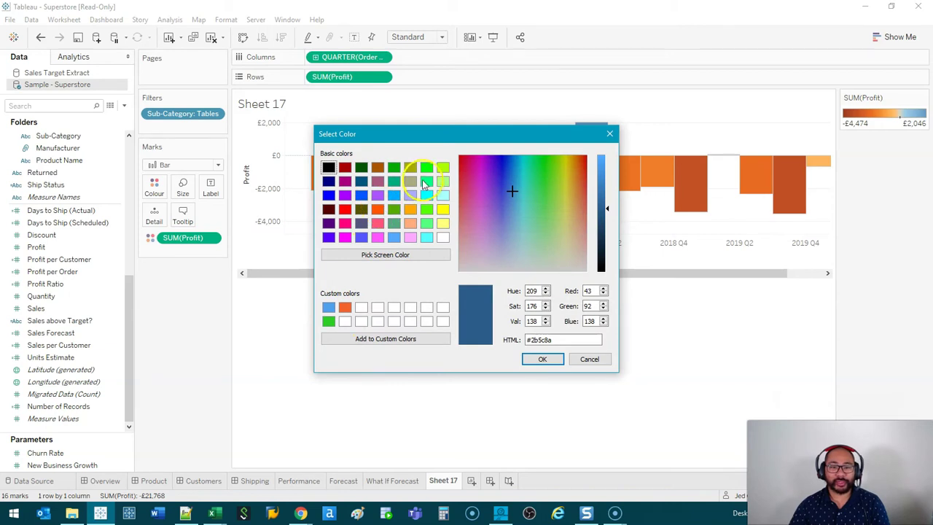
left_click(395, 168)
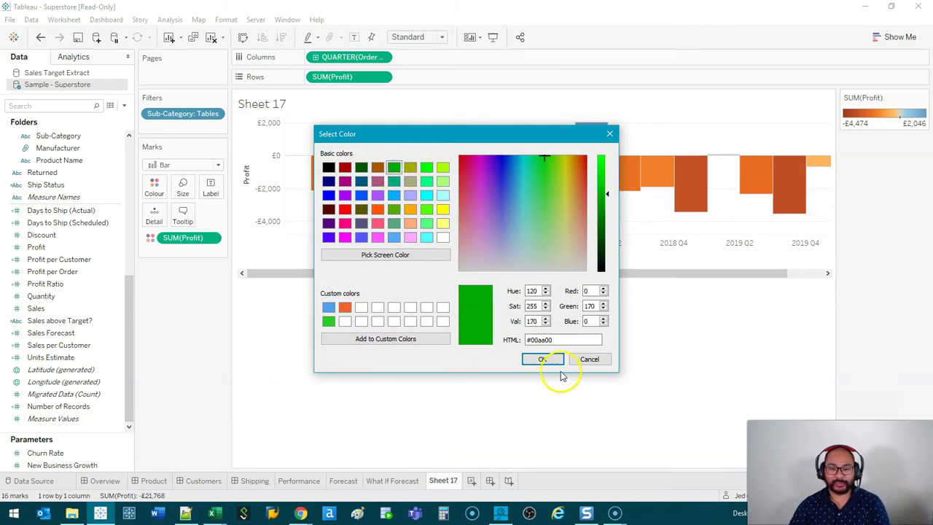
left_click(542, 359)
left_click(562, 319)
left_click(465, 318)
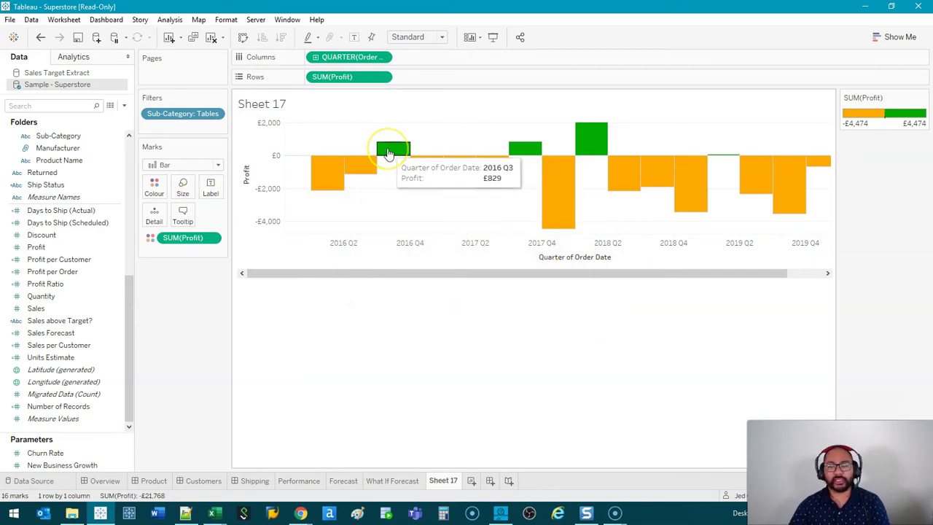
Step: Fit the chart to Entire View and make SUM(Profit) a Running Total quick table calculation
right_click(347, 76)
left_click(439, 37)
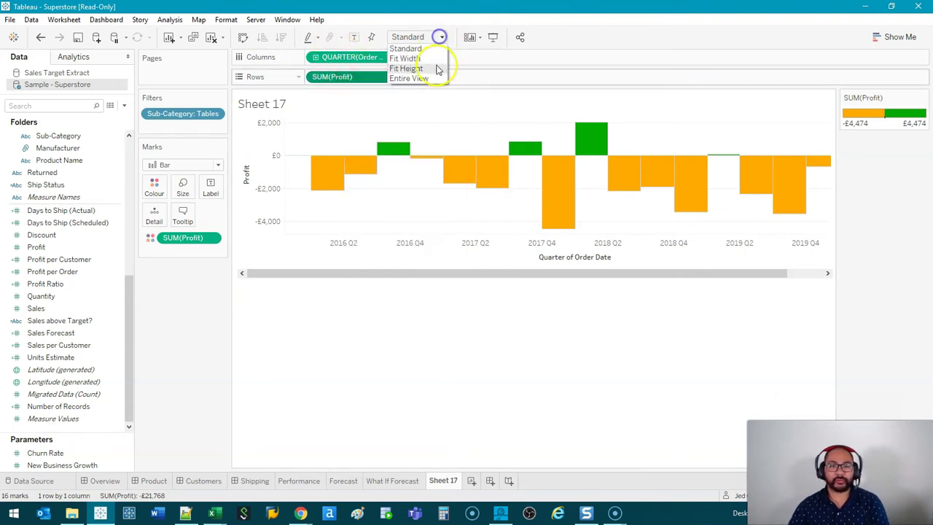
left_click(433, 75)
right_click(337, 77)
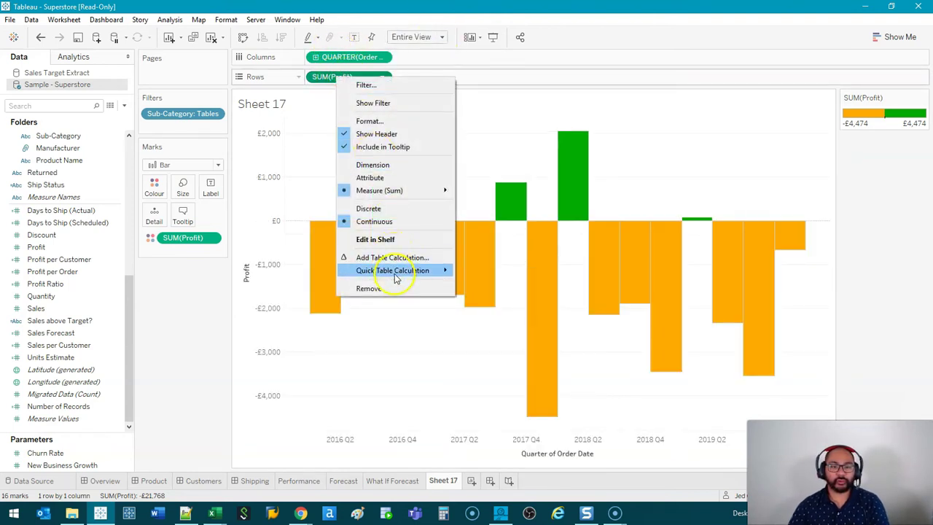
mouse_move(397, 271)
left_click(479, 270)
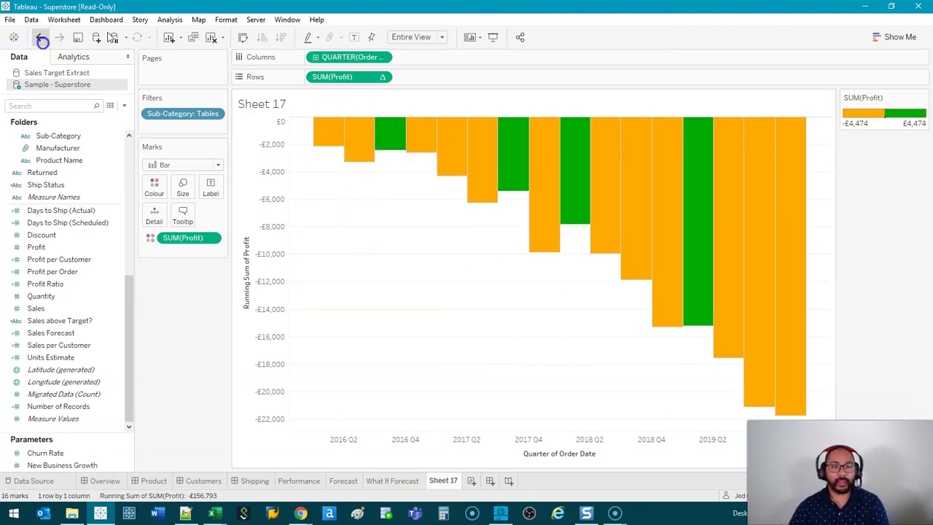
Step: Undo the running total and duplicate Profit as a field named Negative Profit
left_click(41, 39)
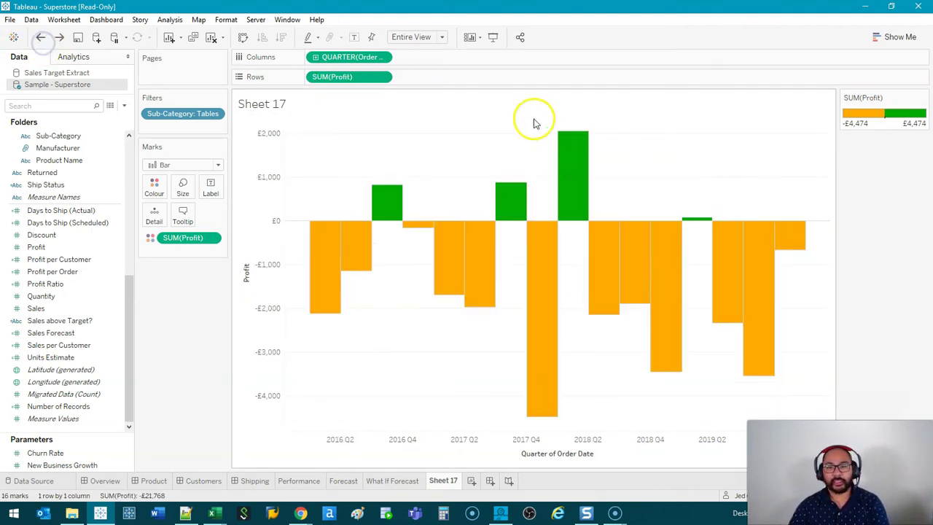
left_click(53, 247)
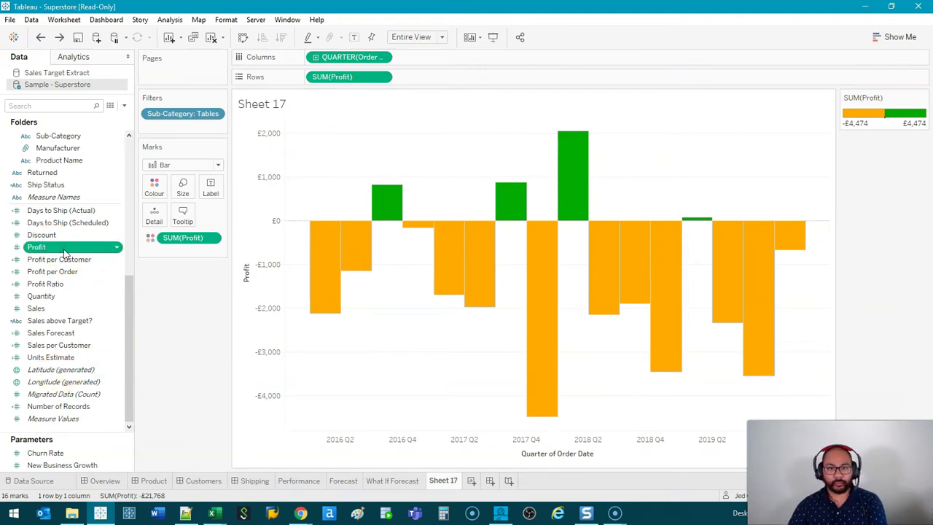
right_click(64, 250)
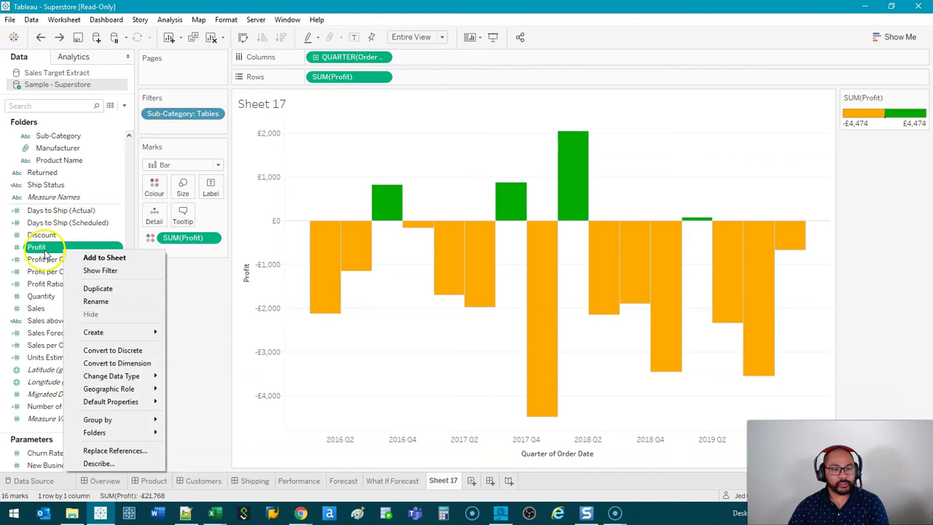
left_click(132, 289)
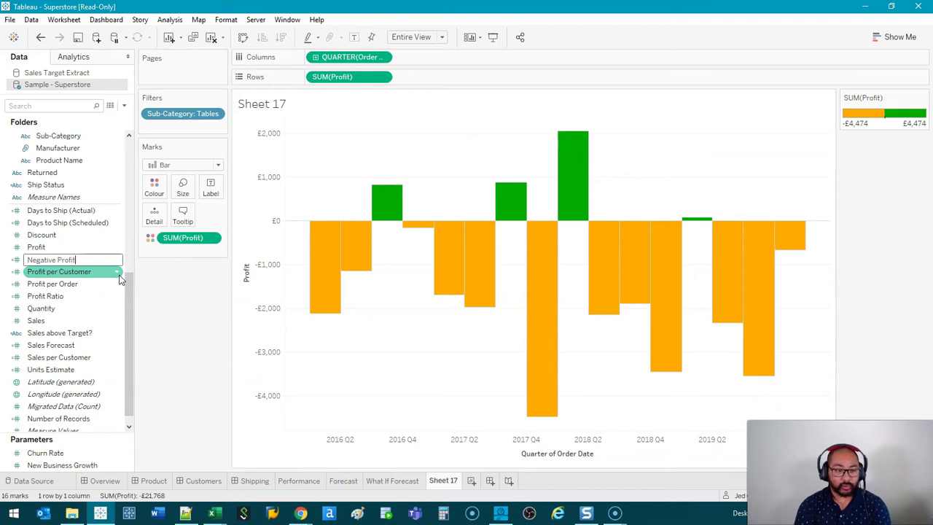
key("Return")
Step: Define Negative Profit as -[Profit] and add a second SUM(Profit) to Rows
right_click(67, 247)
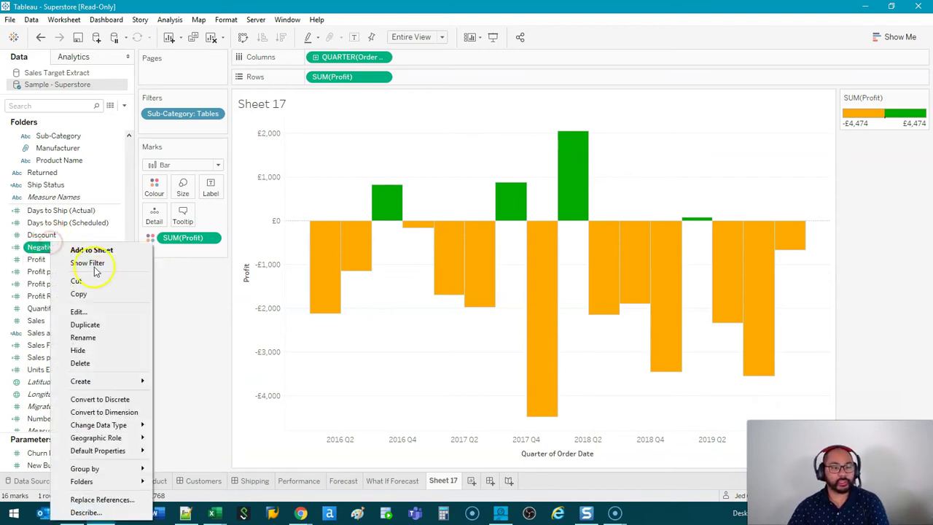
left_click(94, 310)
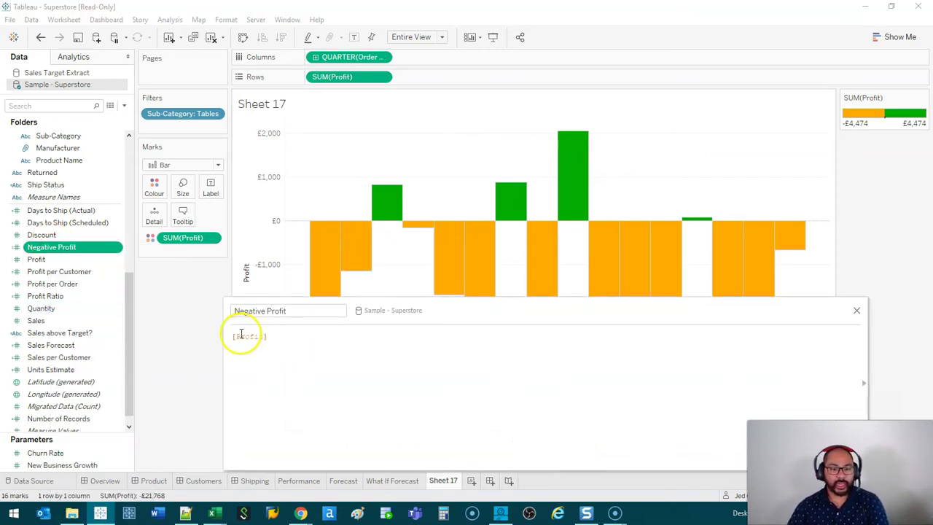
left_click_drag(468, 321, 427, 121)
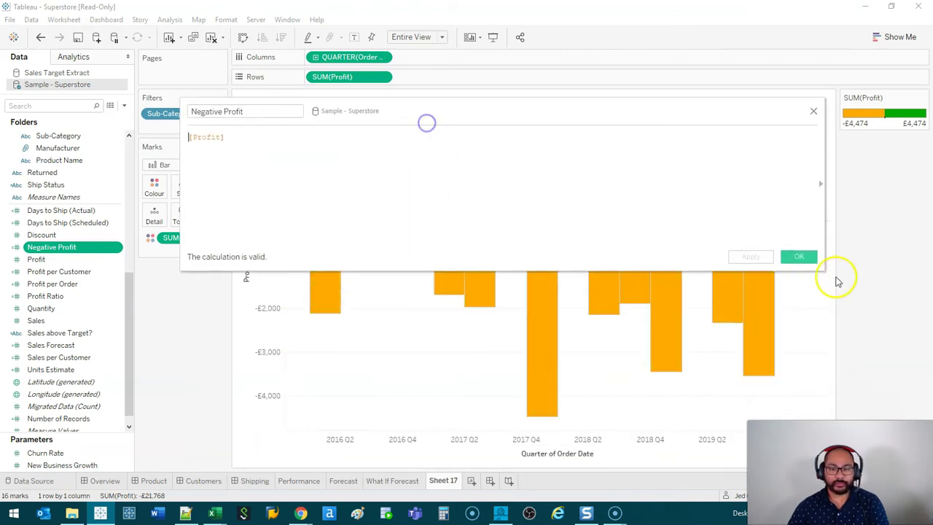
left_click_drag(832, 277, 591, 392)
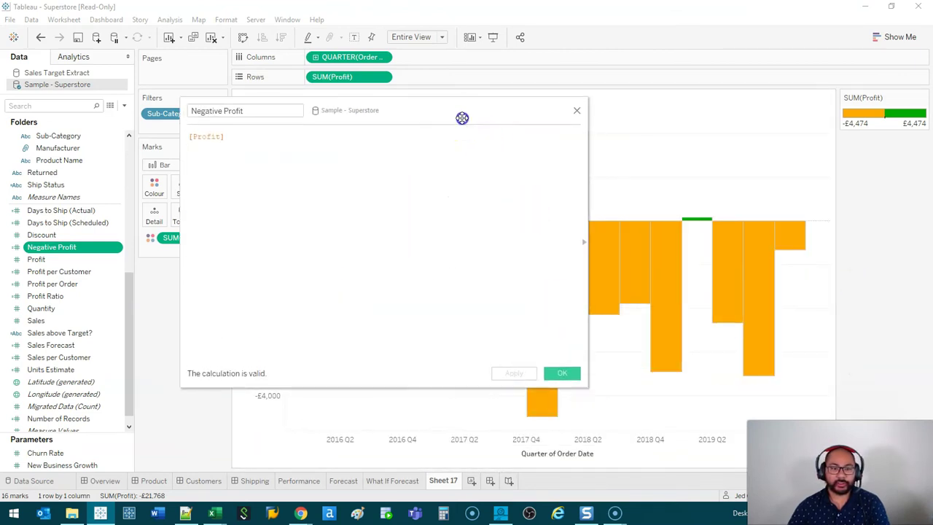
left_click_drag(462, 119, 545, 160)
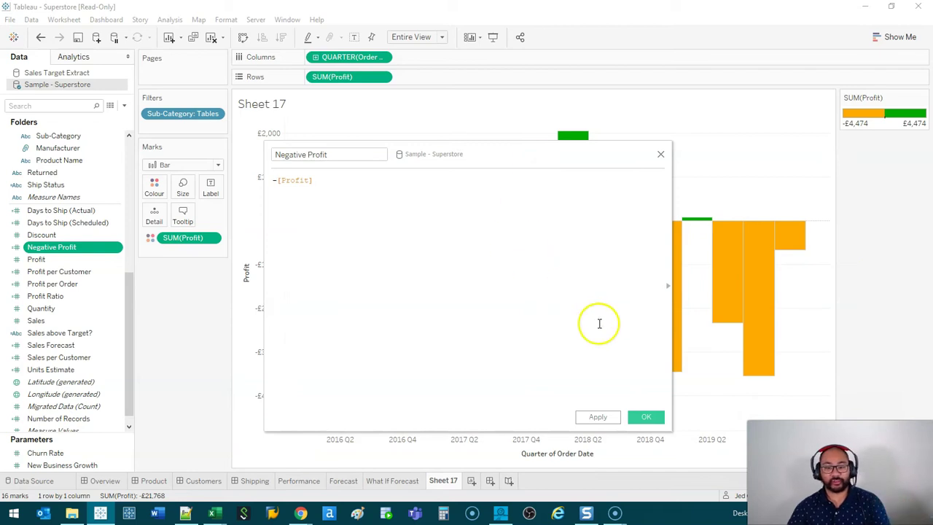
left_click(652, 417)
left_click_drag(45, 247, 437, 80)
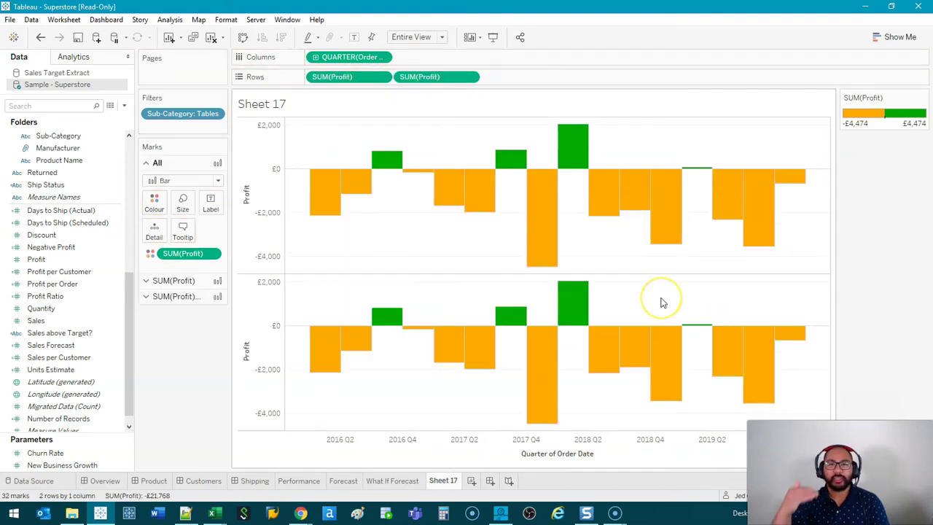
Step: Change the second SUM(Profit) Marks card's mark type from Bar to Gantt Bar
left_click(439, 79)
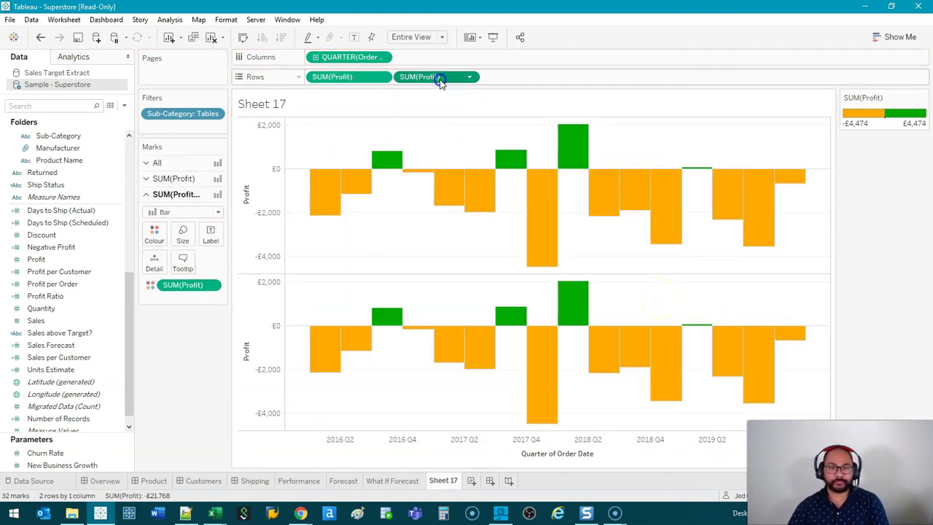
left_click(450, 87)
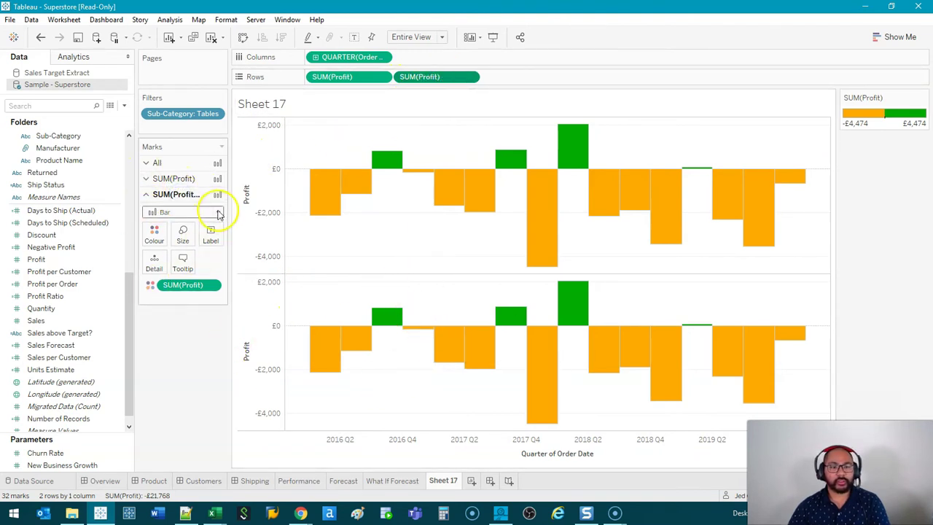
left_click(217, 212)
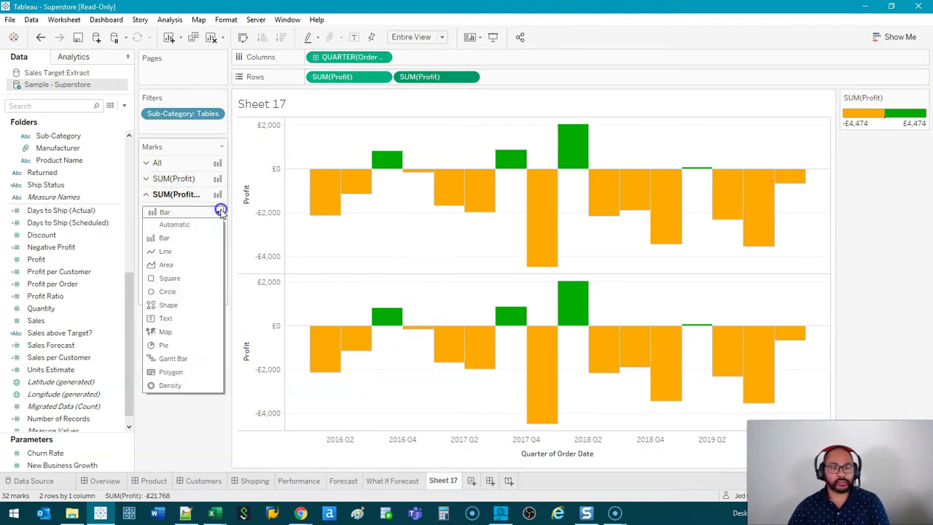
left_click(175, 359)
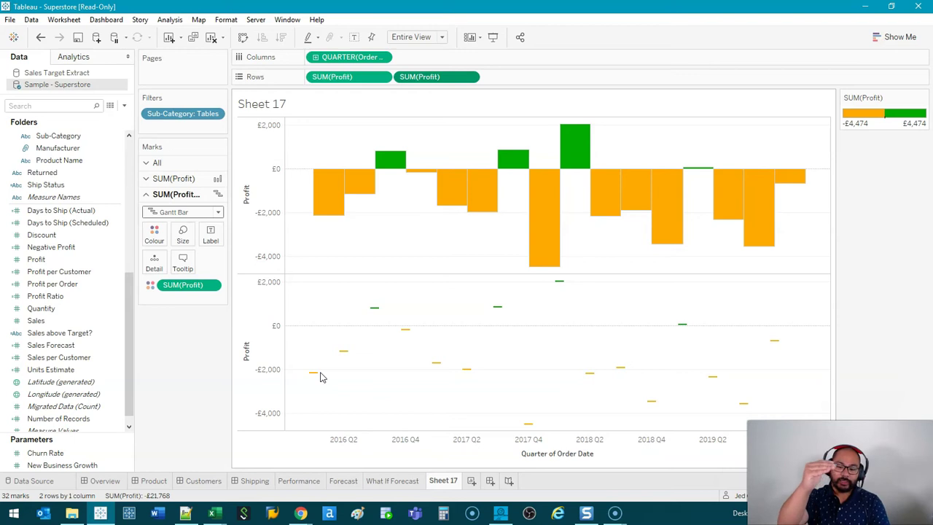
left_click(360, 384)
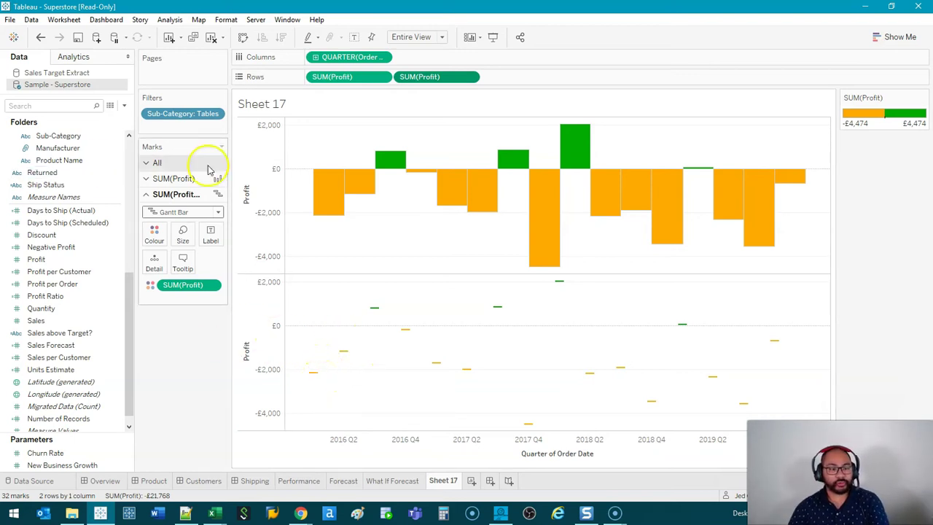
left_click(60, 248)
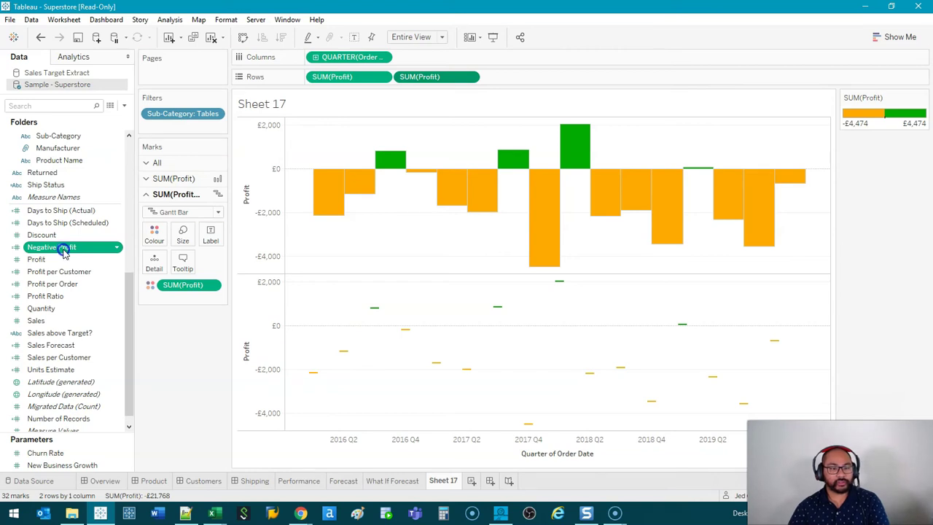
Step: Size the lower Gantt marks by Negative Profit and make the second SUM(Profit) a Running Total
left_click_drag(64, 250, 185, 237)
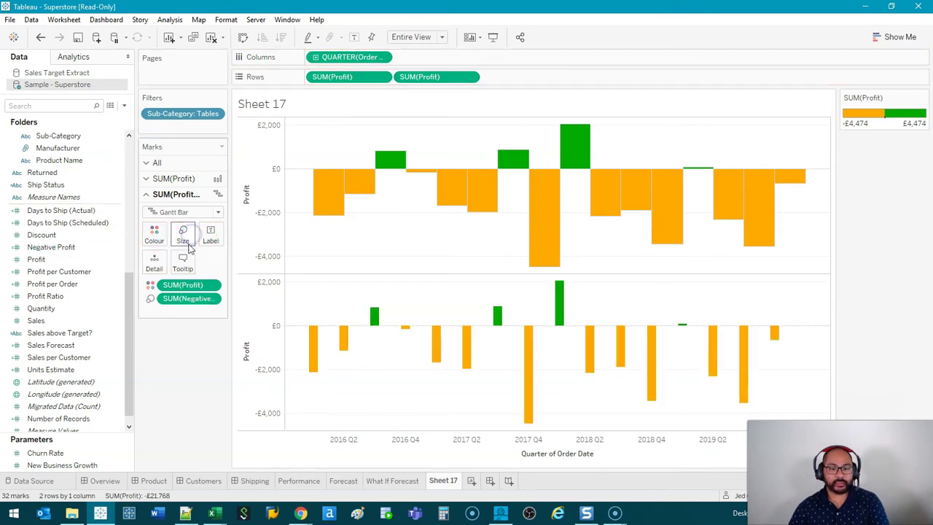
right_click(437, 77)
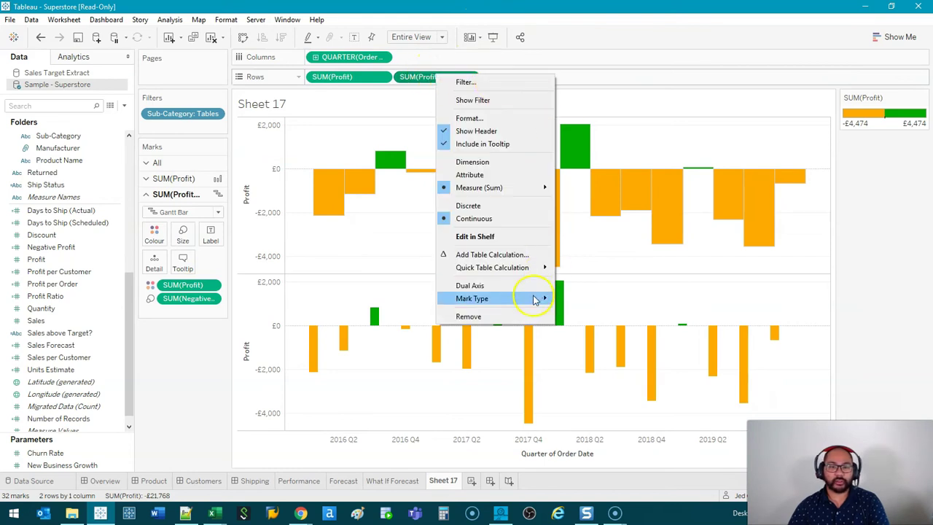
mouse_move(514, 267)
left_click(606, 271)
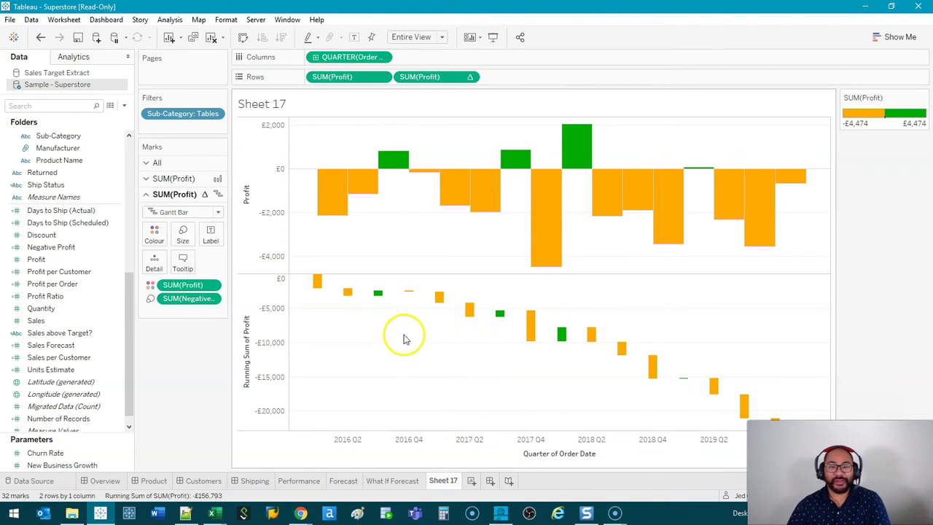
Step: Show value labels on the bars and recolour negative-profit bars red, keeping gains green
left_click(354, 38)
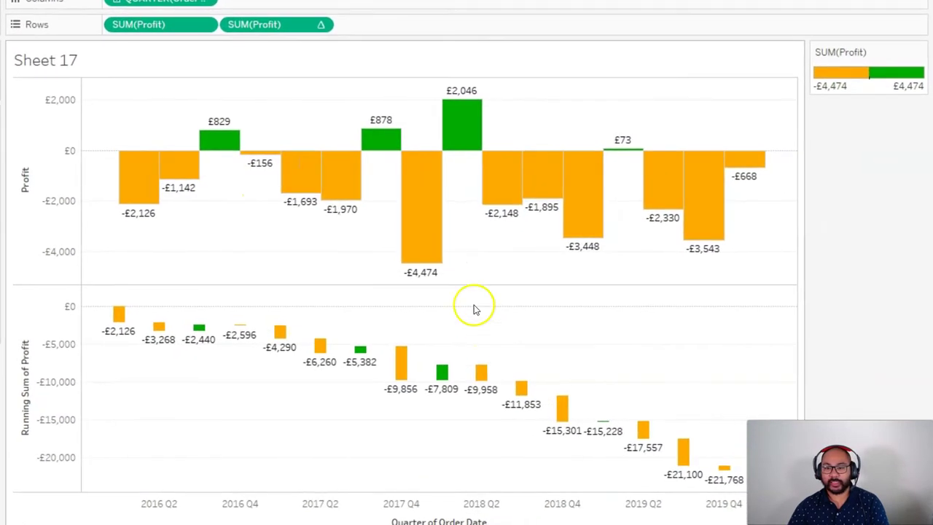
mouse_move(316, 304)
mouse_move(136, 208)
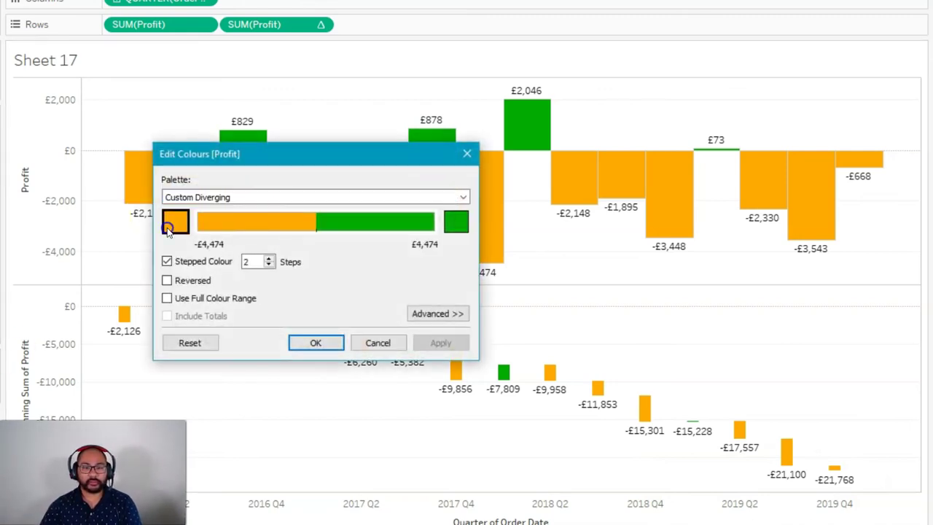
left_click(171, 218)
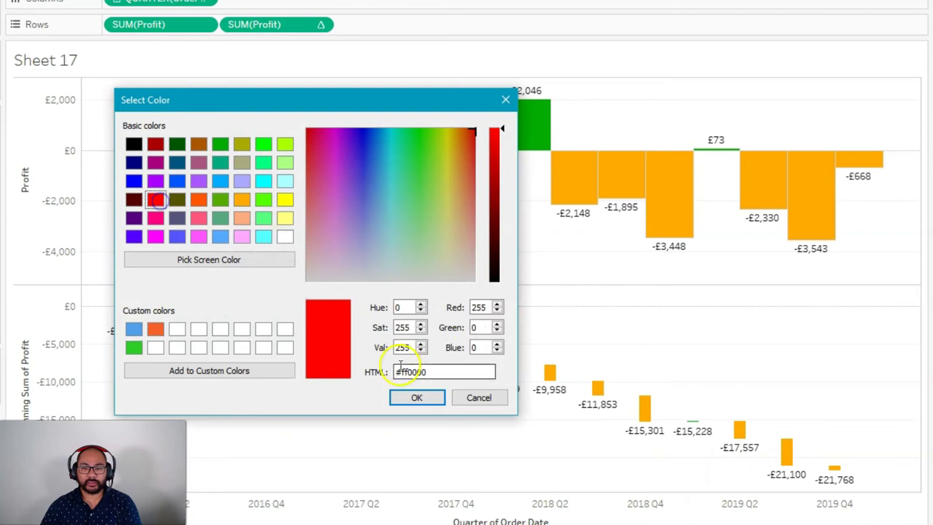
left_click(416, 397)
left_click(316, 342)
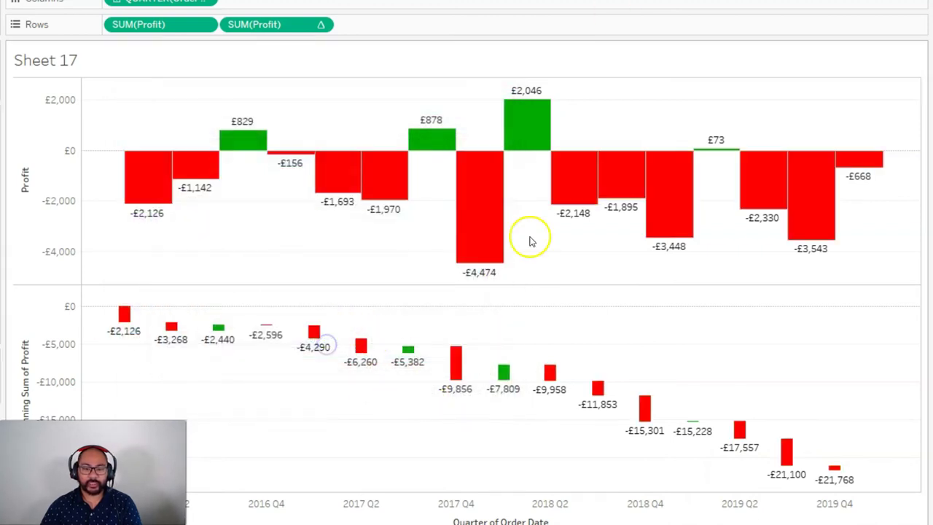
mouse_move(205, 161)
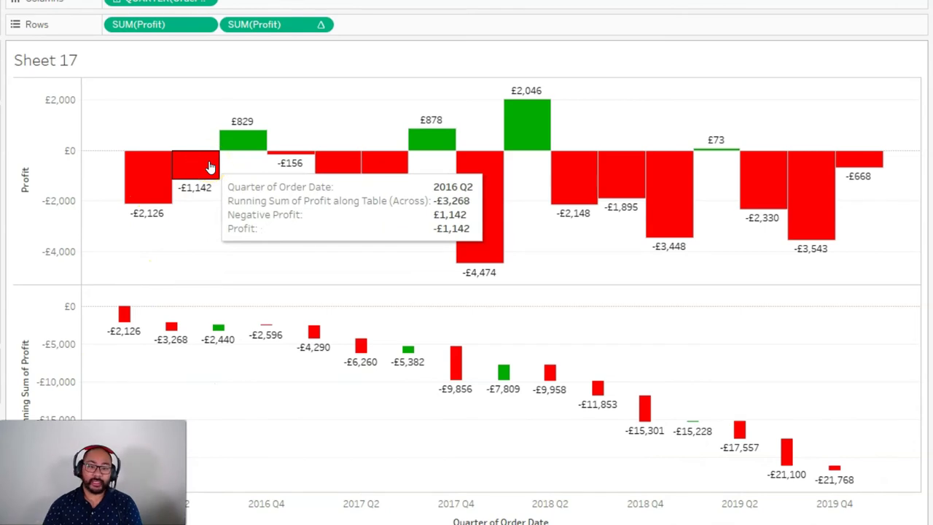
mouse_move(130, 341)
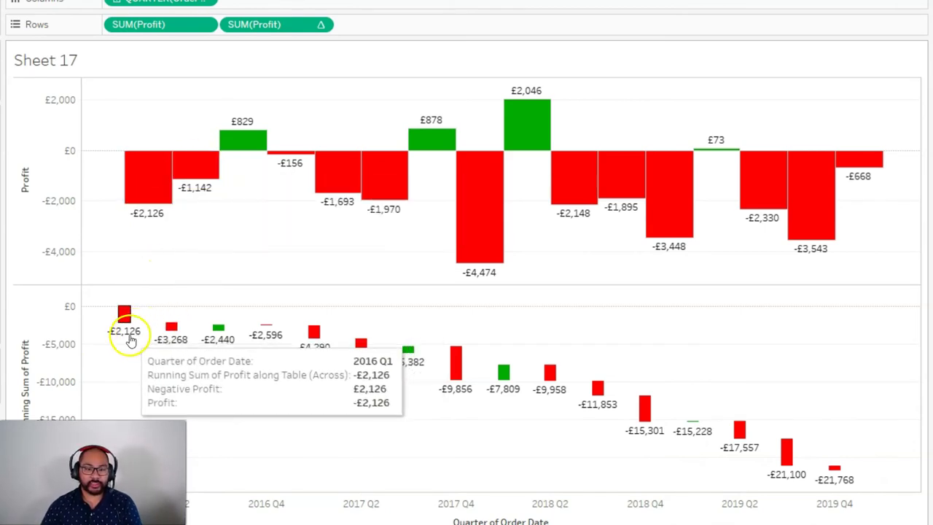
mouse_move(222, 187)
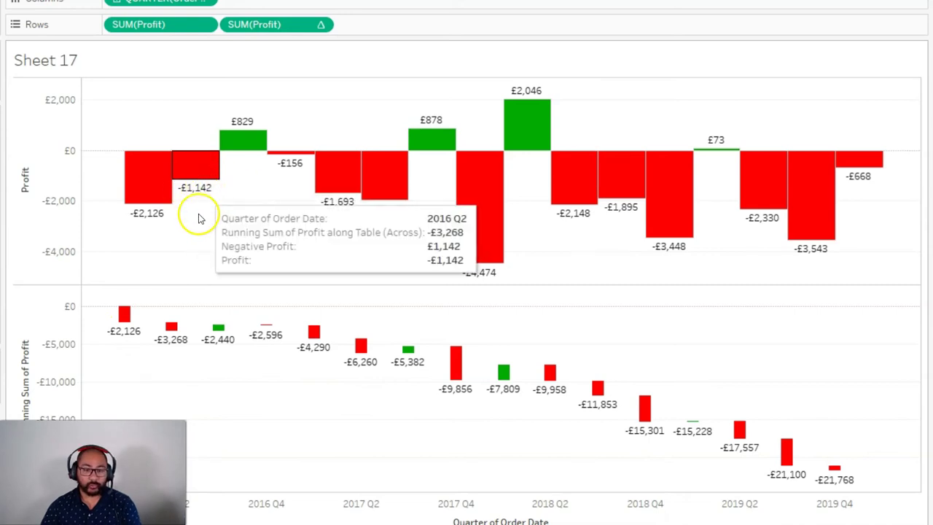
mouse_move(175, 182)
left_mouse_down()
mouse_move(237, 175)
mouse_move(219, 179)
left_mouse_up()
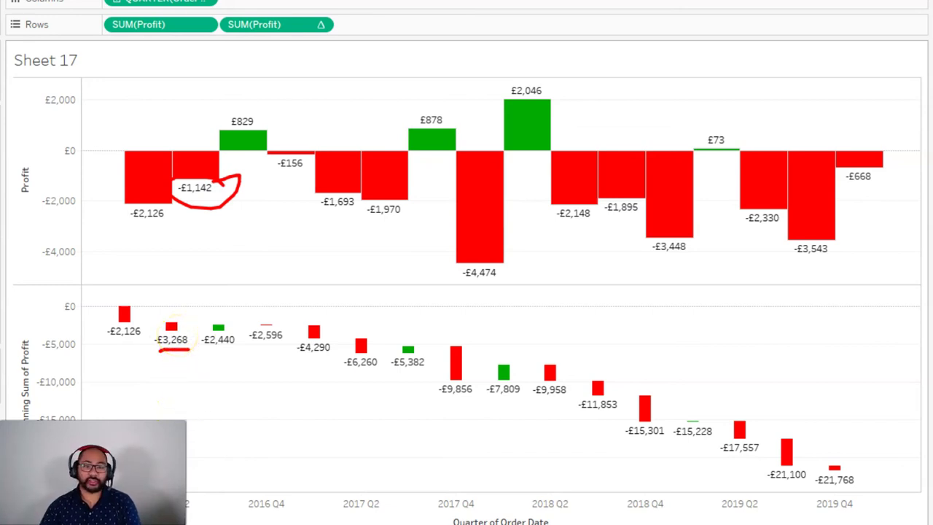
left_click_drag(222, 108, 271, 92)
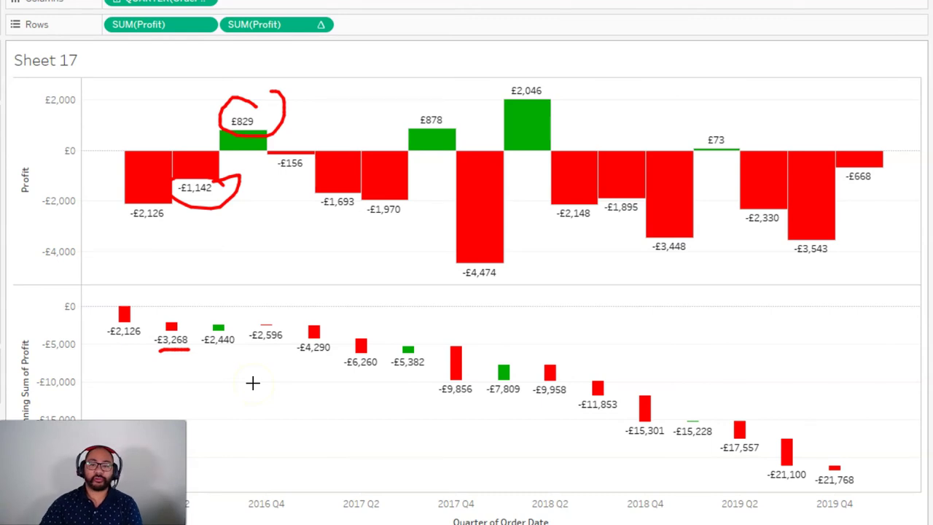
key("Escape")
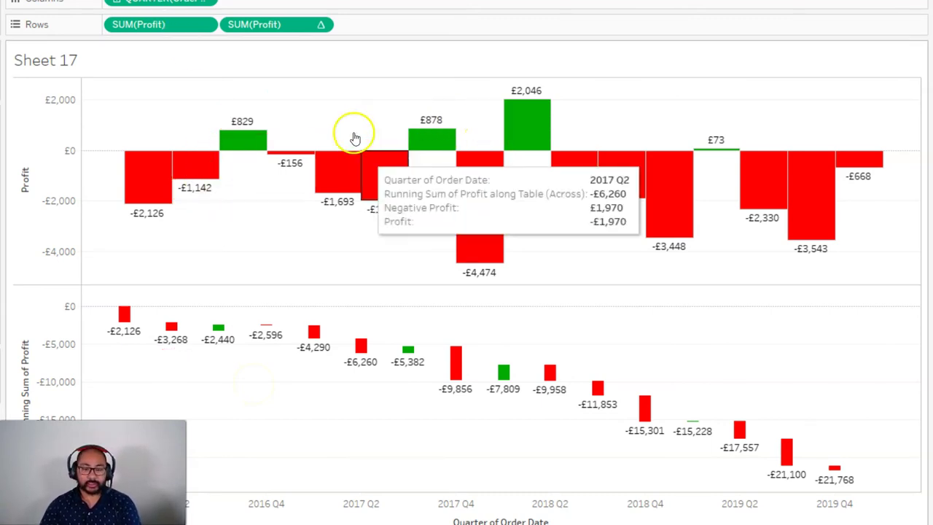
Step: Exclude the 2018 and 2019 quarter marks, then try a wider fixed bar width on the Size card
left_click_drag(906, 92, 526, 277)
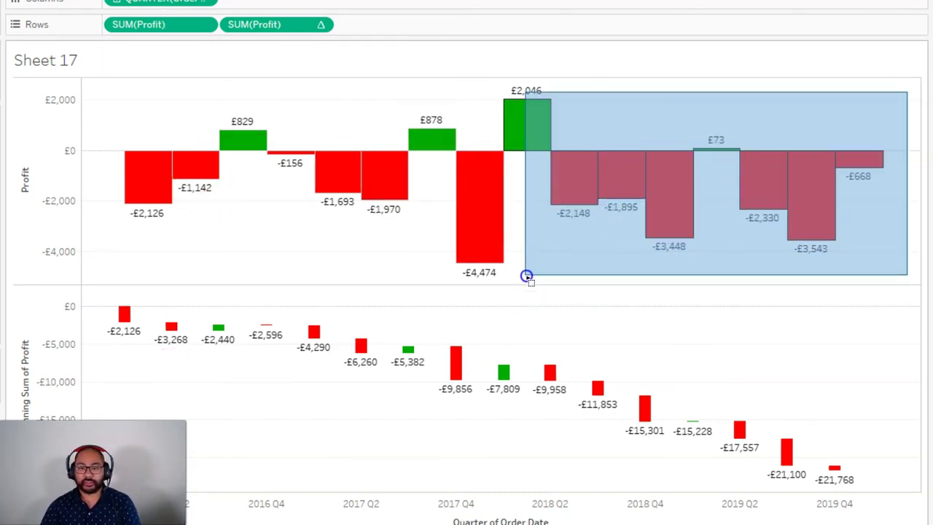
left_click(634, 298)
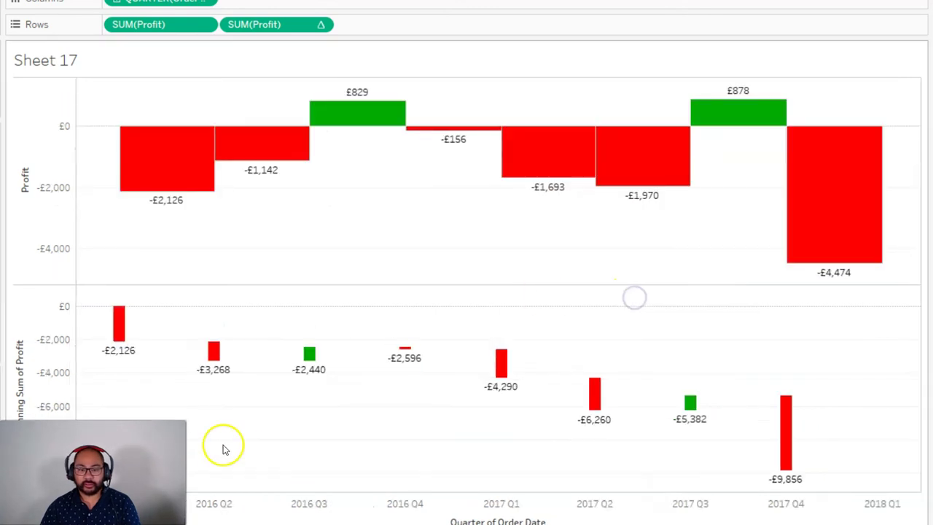
double_click(44, 241)
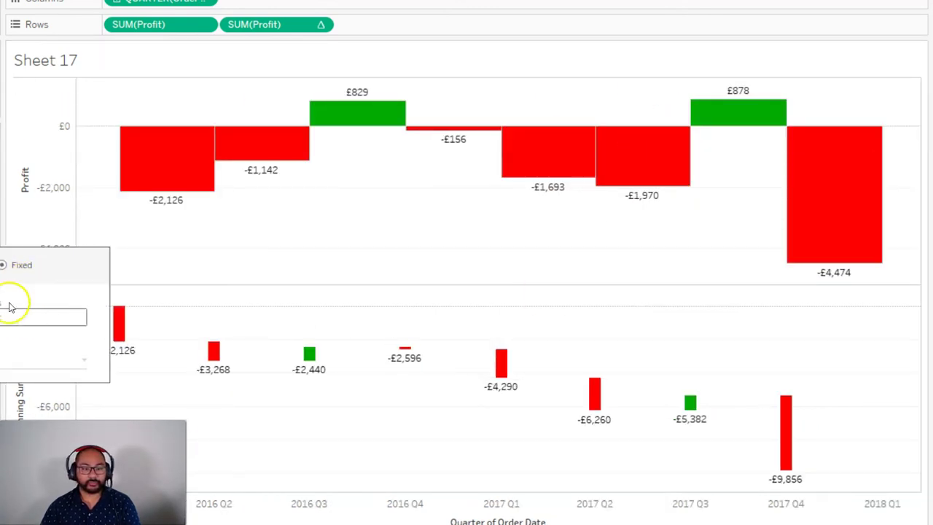
key("Tab")
left_click(62, 333)
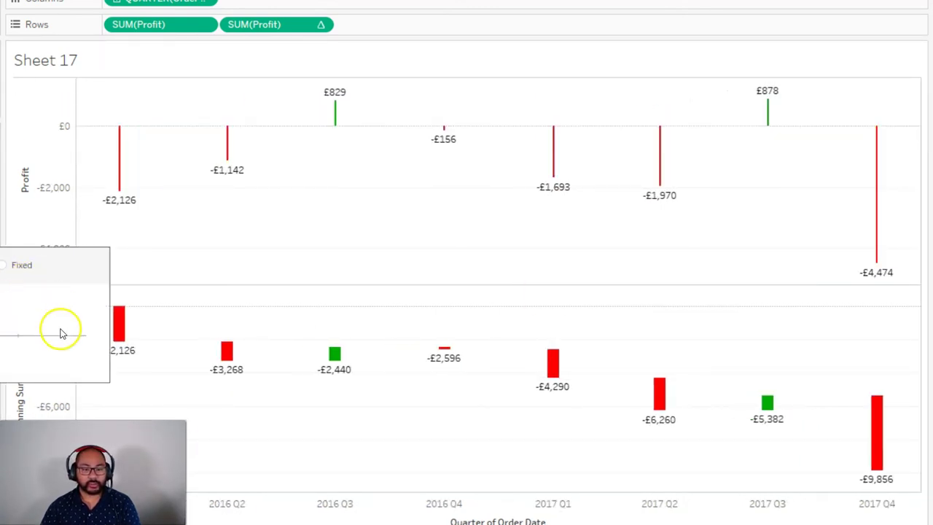
left_click(114, 340)
key("ctrl+z")
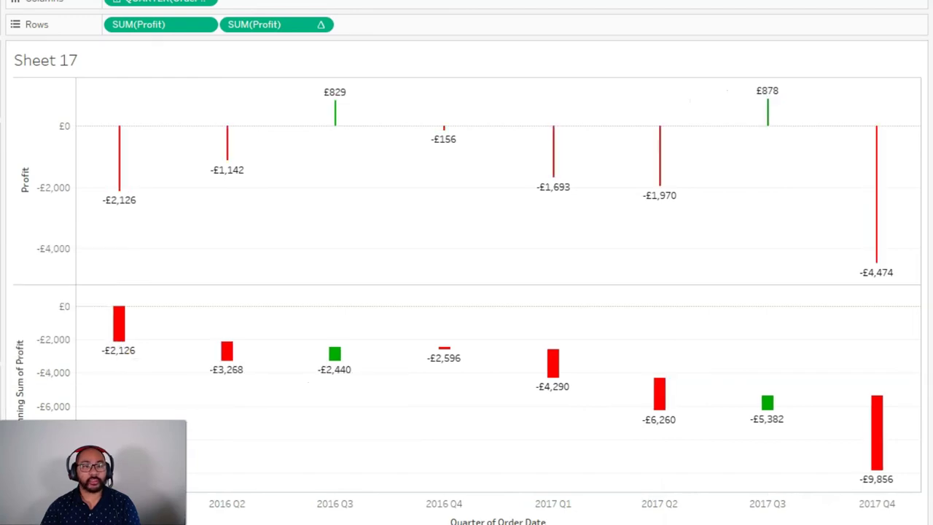
key("ctrl+y")
key("ctrl+y")
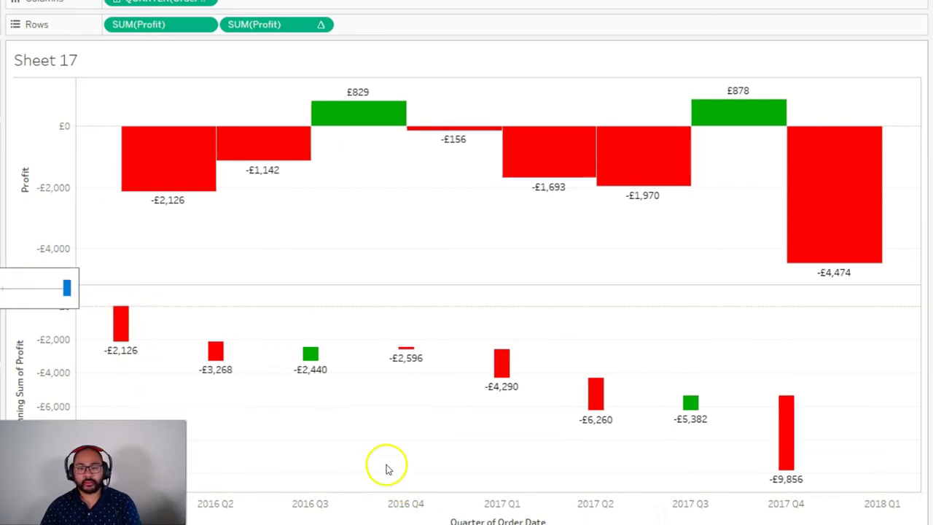
Step: Trace the running-sum steps with a temporary ink line, then drag the first SUM(Profit) pill off Rows
mouse_move(121, 339)
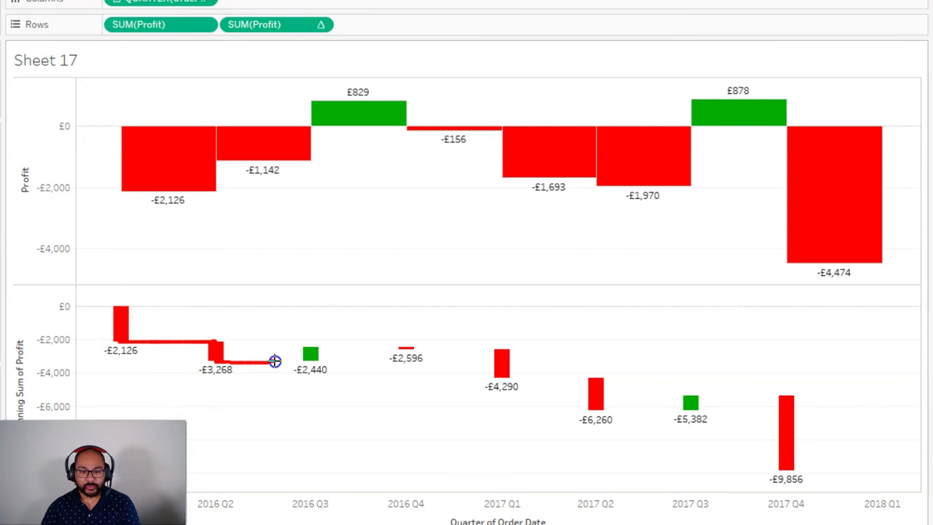
left_click(313, 344)
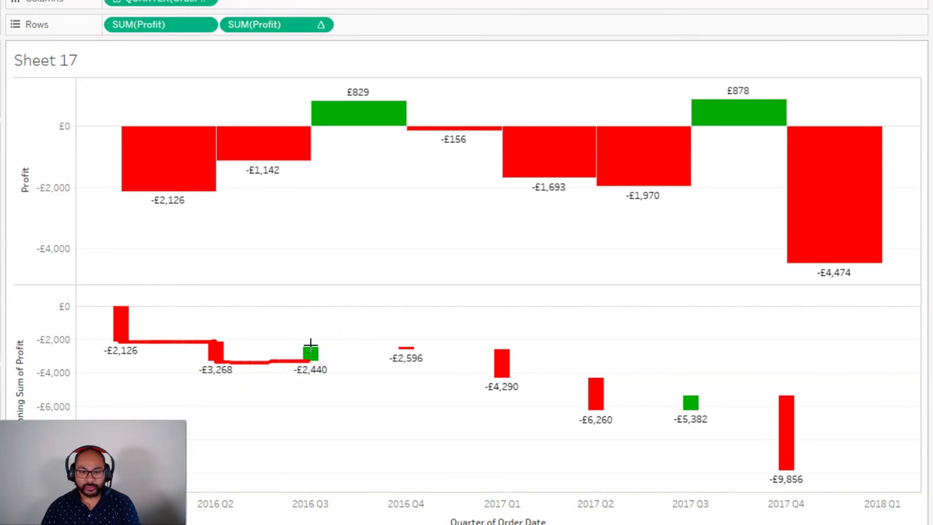
left_click(423, 360)
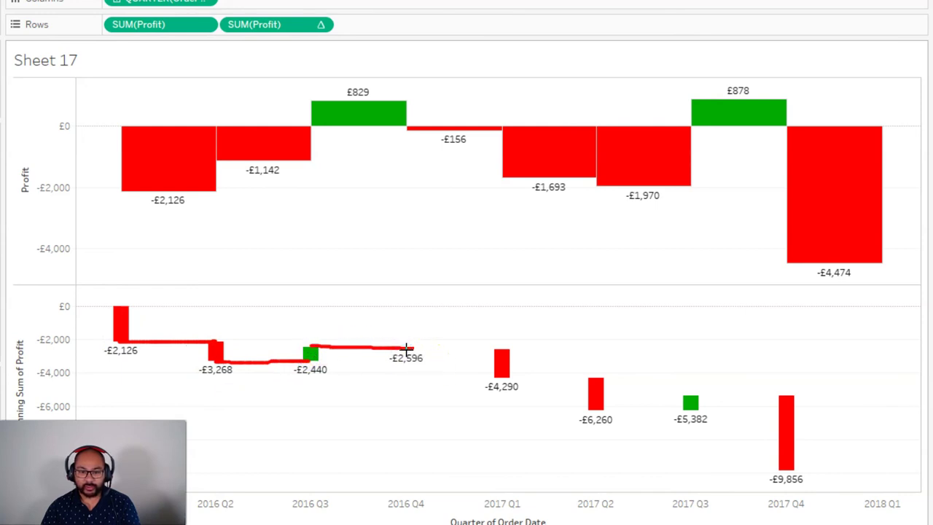
mouse_move(424, 350)
left_mouse_down()
mouse_move(493, 354)
mouse_move(519, 379)
left_mouse_up()
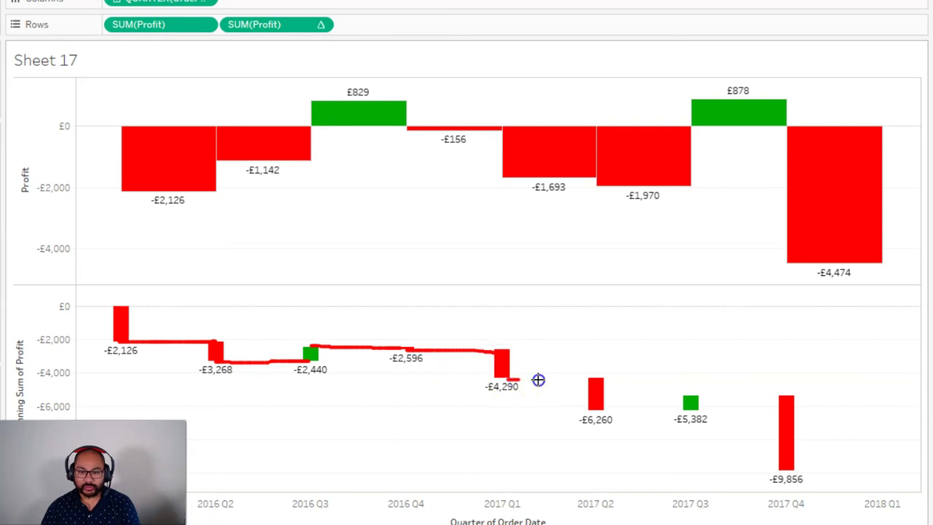
left_click(596, 393)
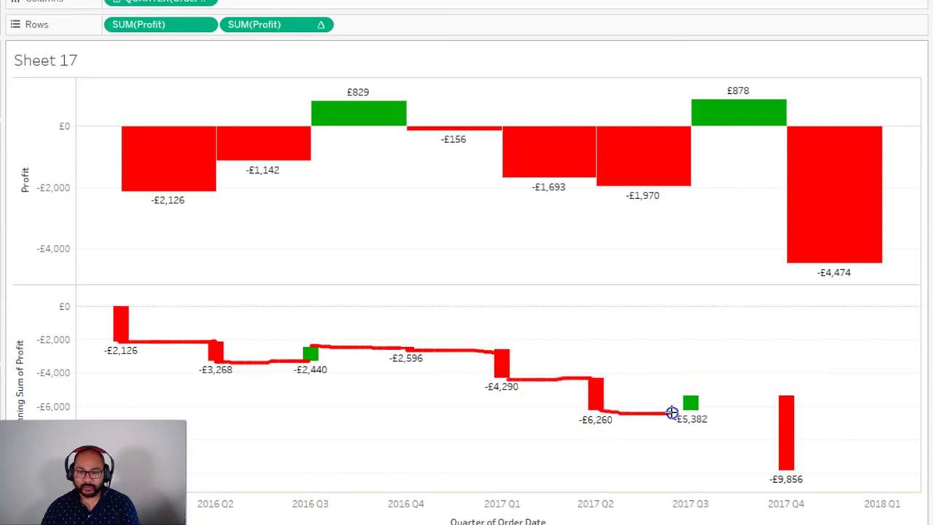
left_click(690, 395)
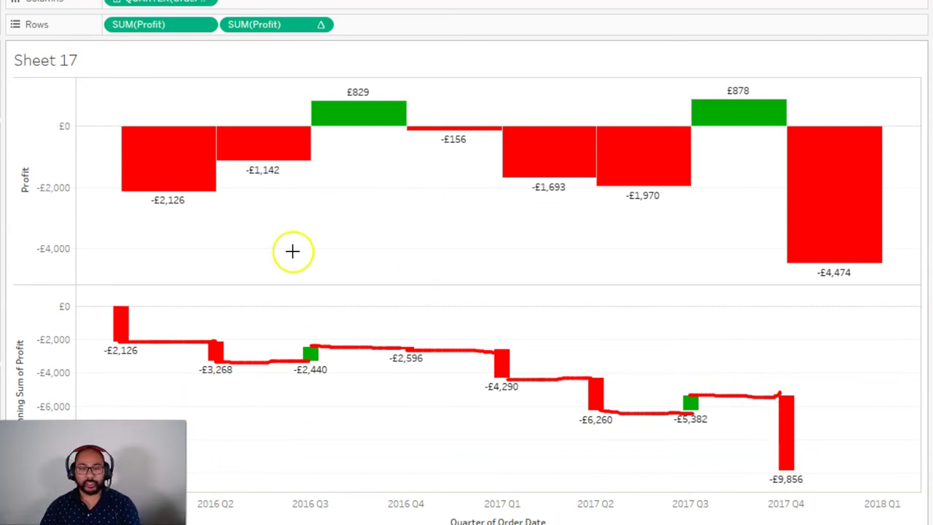
key("Escape")
left_click_drag(132, 28, 393, 196)
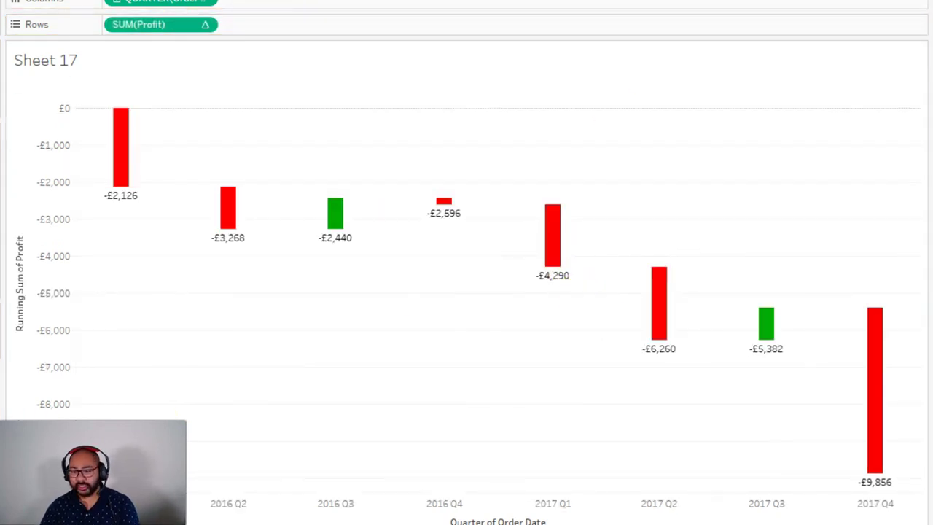
mouse_move(876, 415)
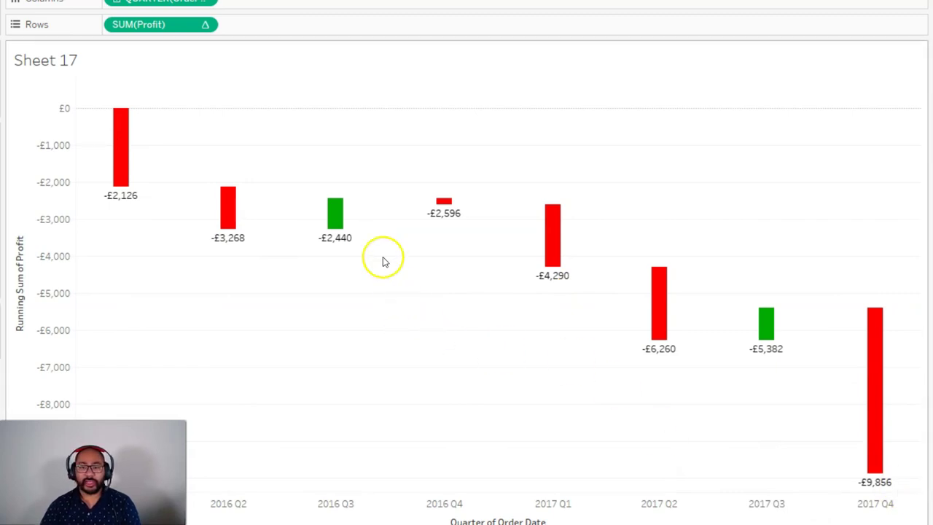
mouse_move(772, 318)
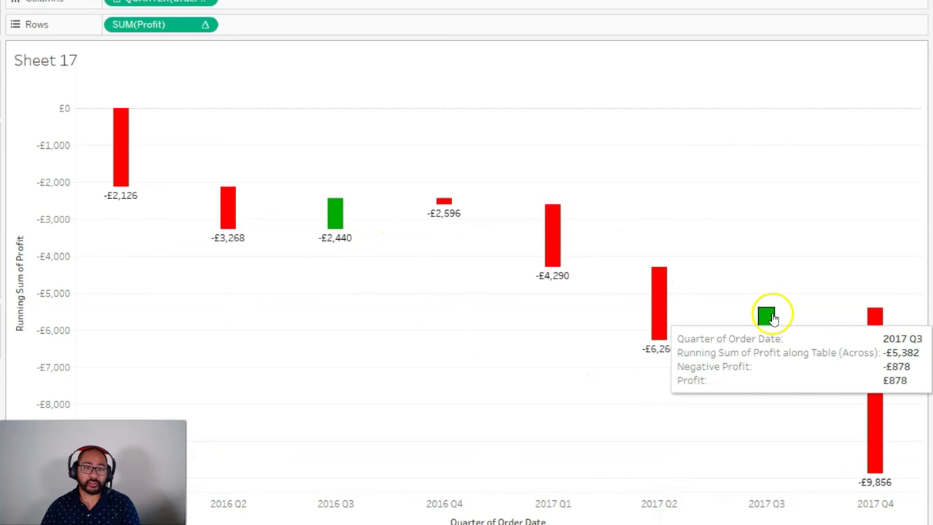